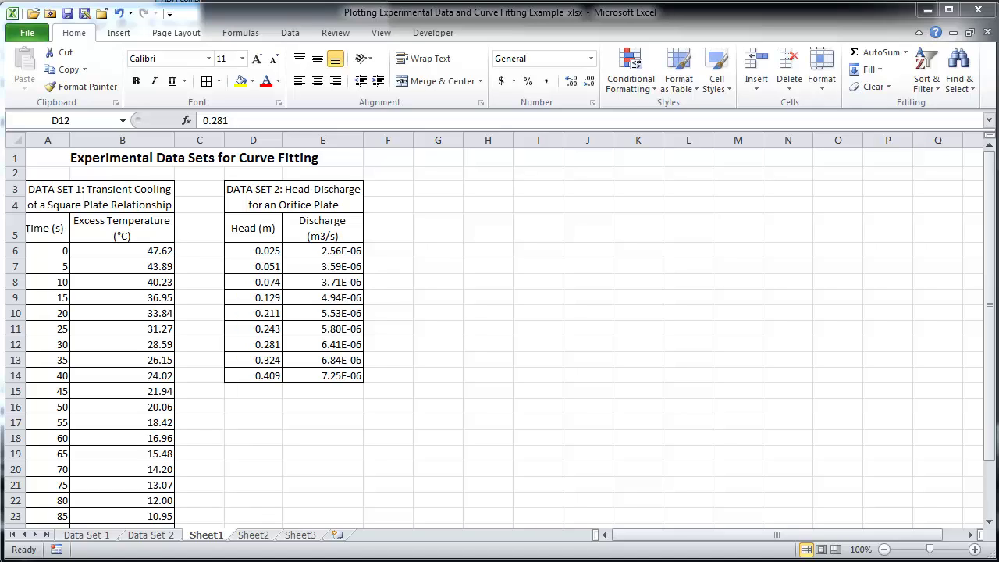
Enable the Analysis ToolPak add-in through the Excel add-in options and locate the Data Analysis tool
left_click(438, 392)
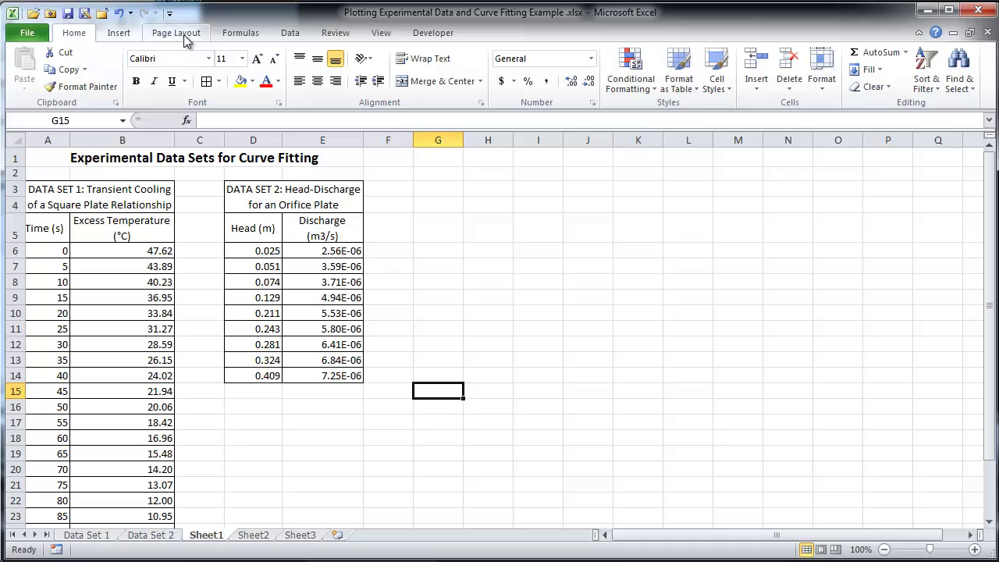
left_click(282, 35)
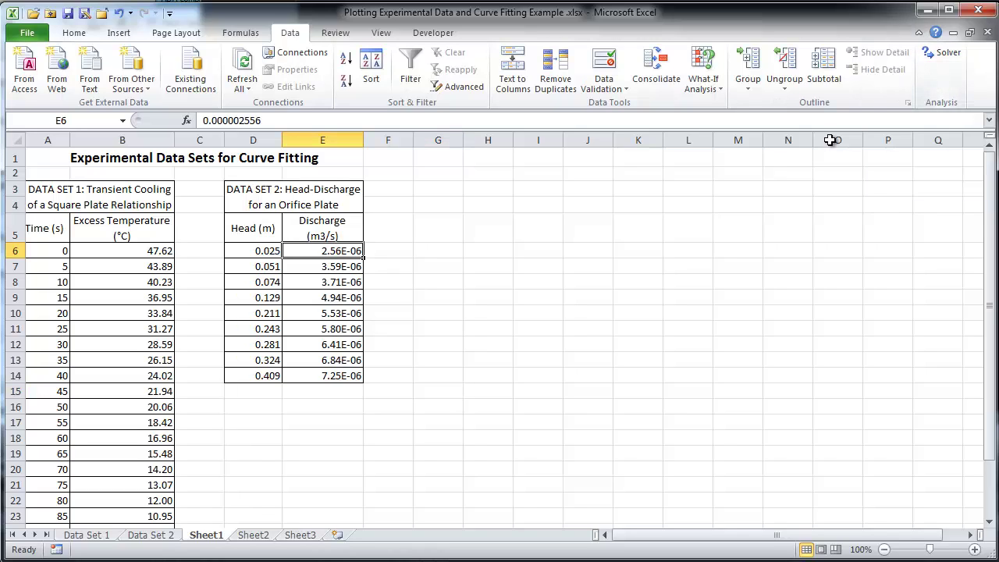
left_click(28, 35)
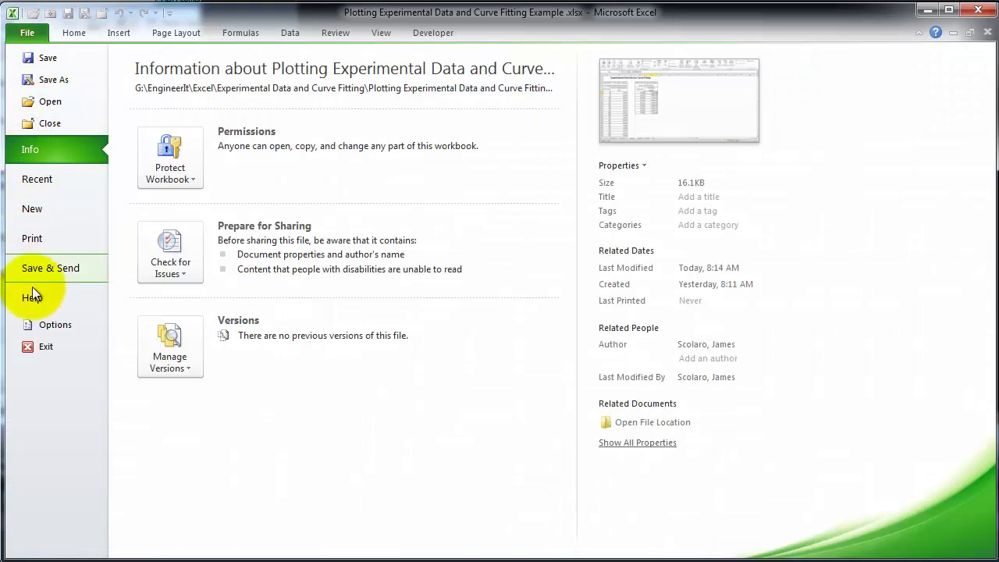
left_click(50, 323)
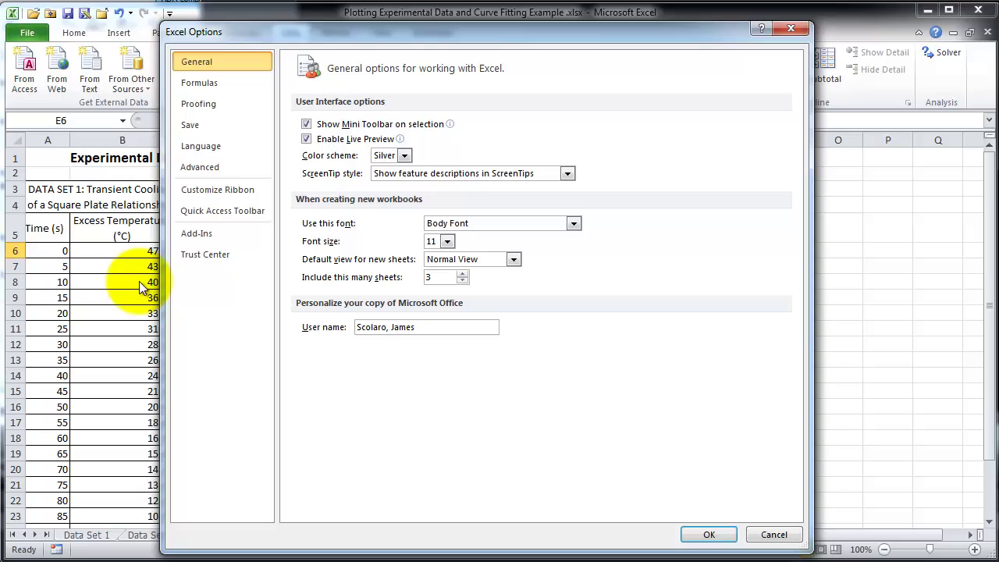
left_click(182, 234)
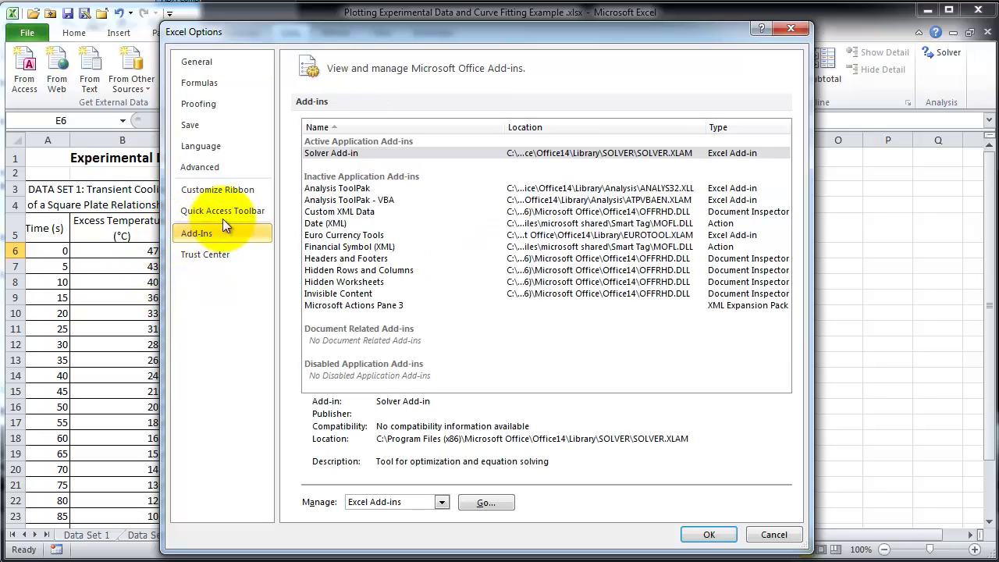
left_click(328, 192)
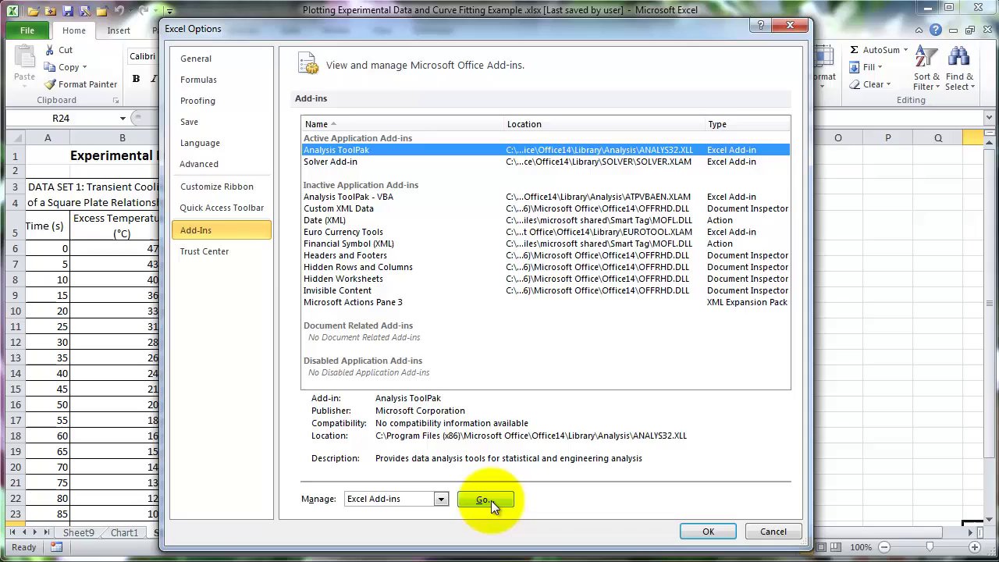
left_click(486, 501)
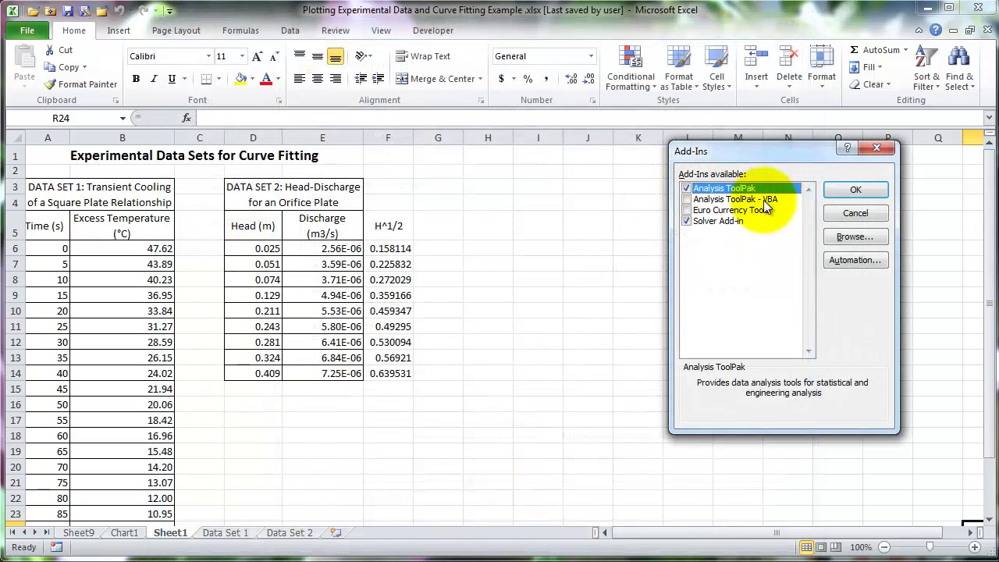
left_click(854, 192)
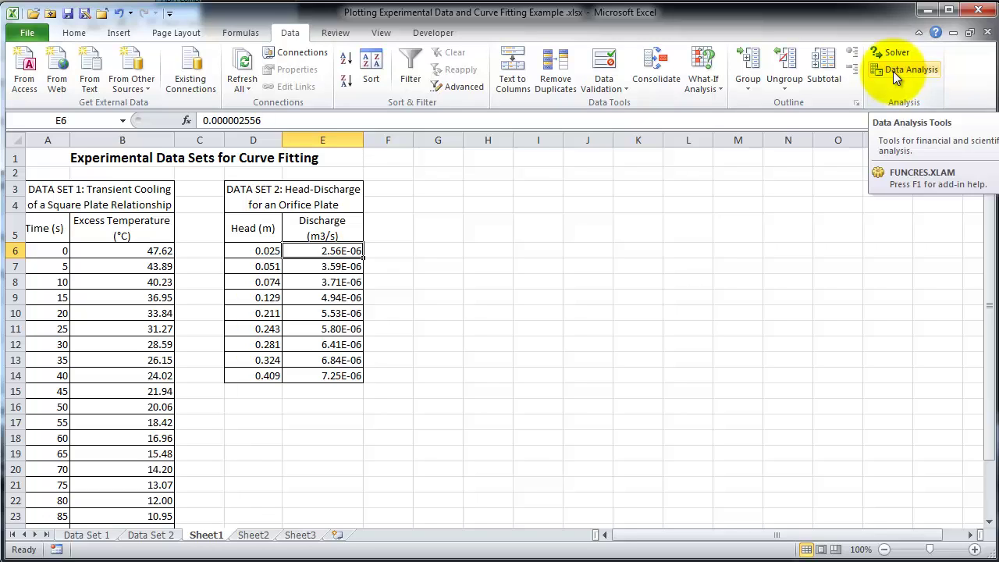
left_click(893, 72)
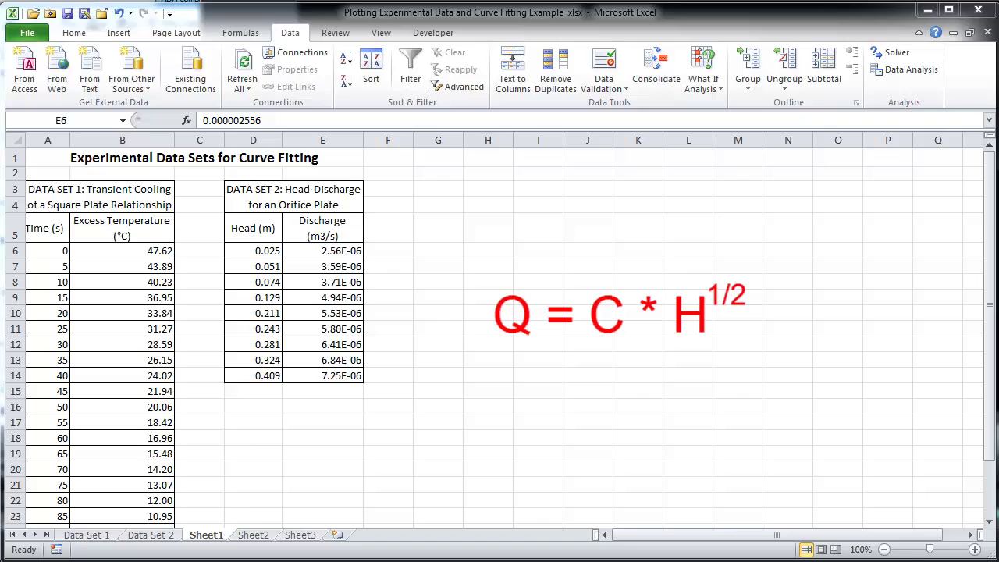
Enter the column heading H^1/2 in cell F5, beside the Discharge heading of Data Set 2
key("Up")
key("Right")
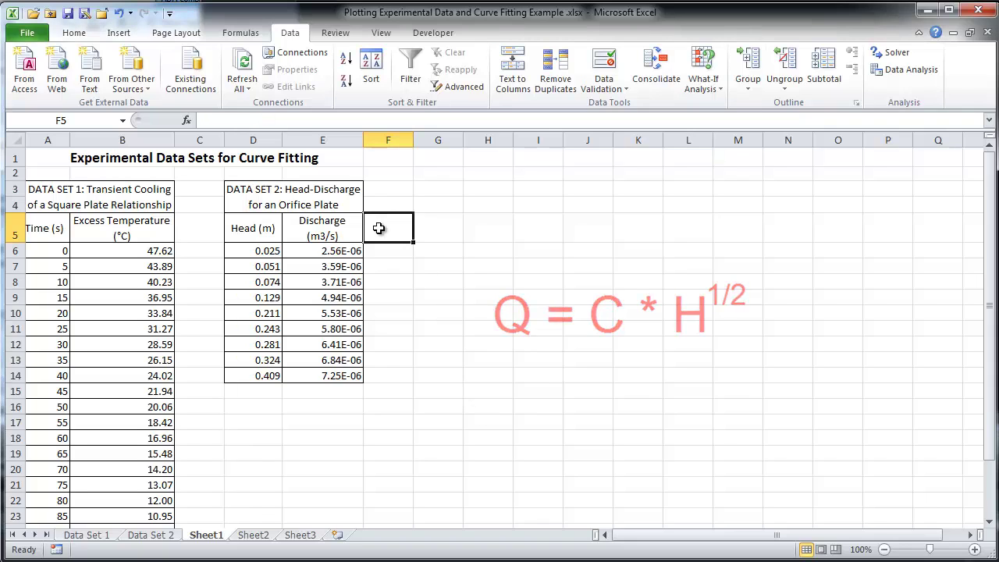
type("H^")
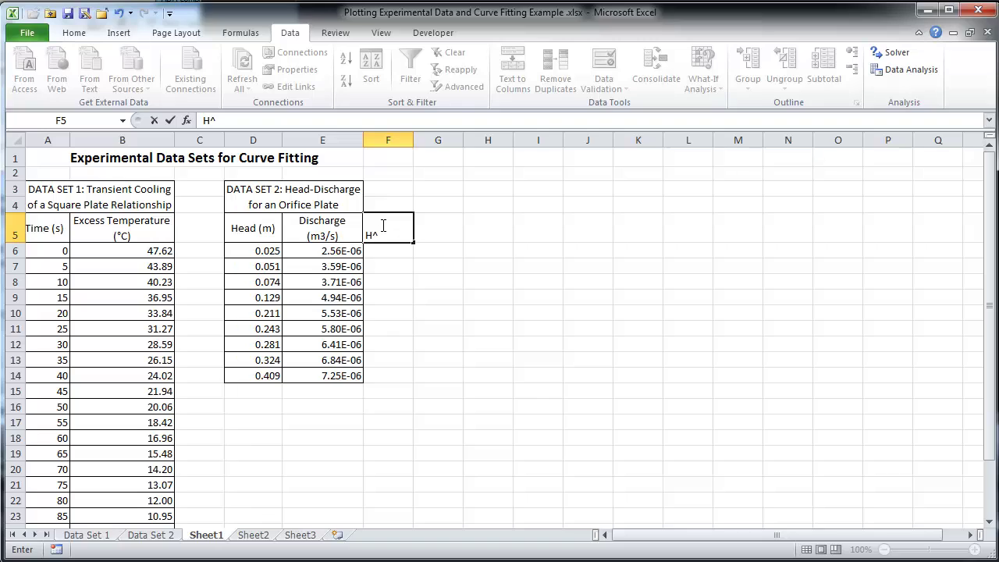
type("1/2")
left_click(403, 312)
Calculate the square root of head in F6 with =D6^(1/2) and fill the formula down to F14
left_click(386, 256)
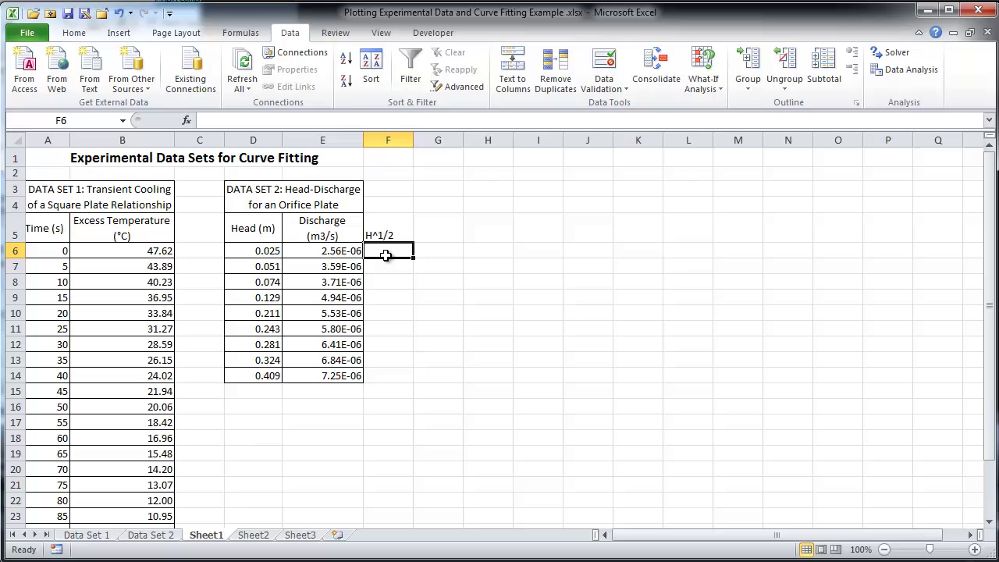
type("=")
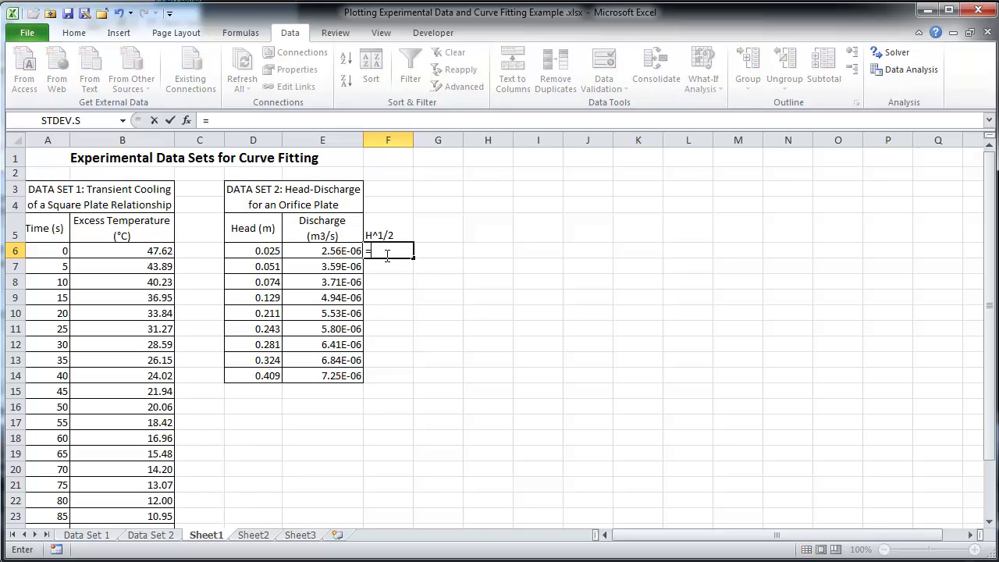
left_click(275, 252)
type("^(1/2)")
key("Return")
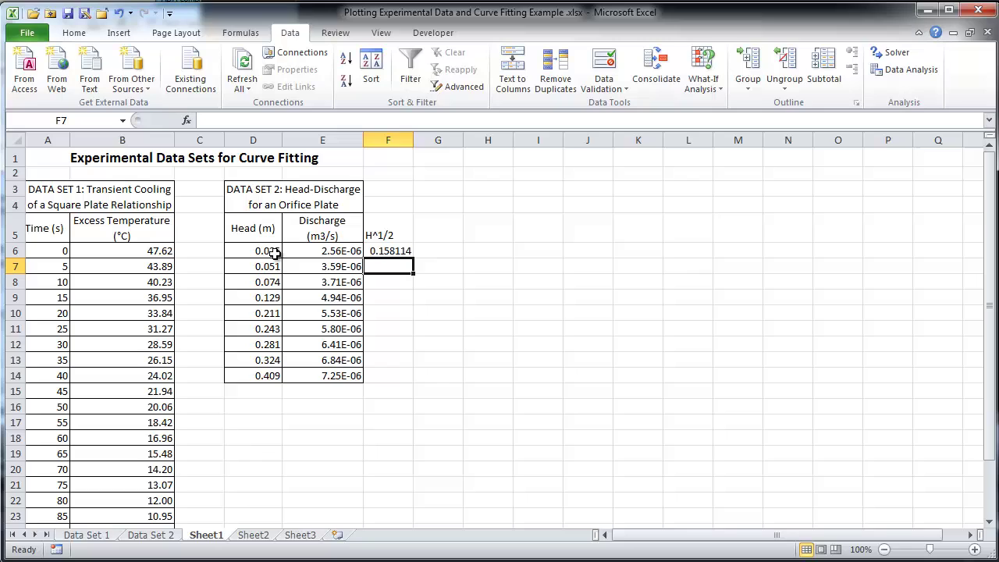
left_click(381, 256)
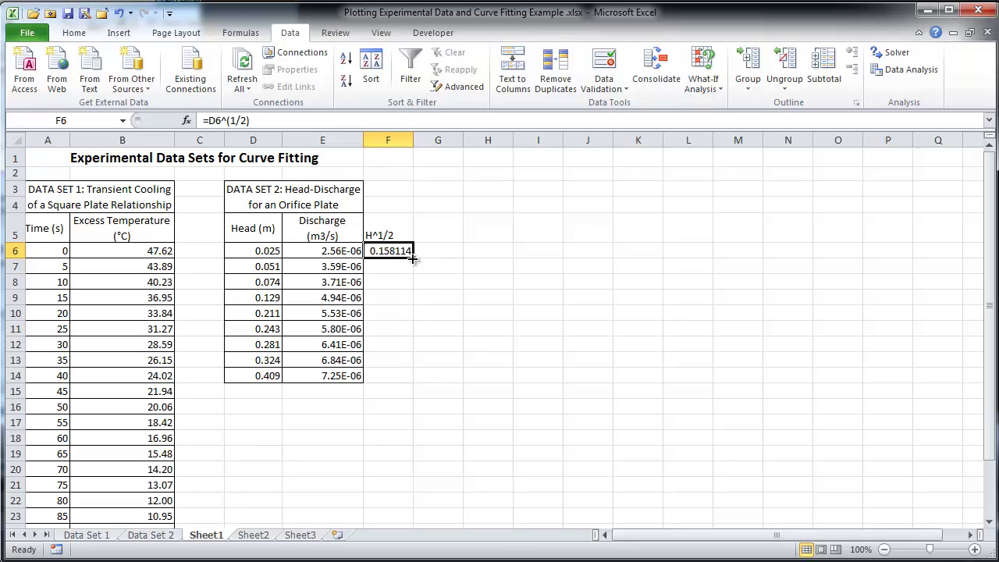
left_click_drag(413, 259, 414, 379)
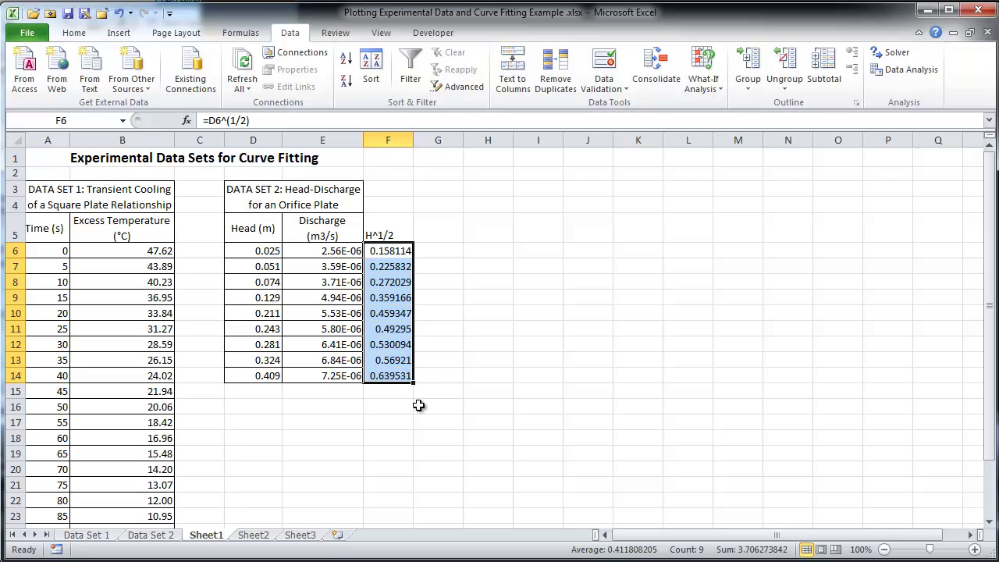
left_click(418, 406)
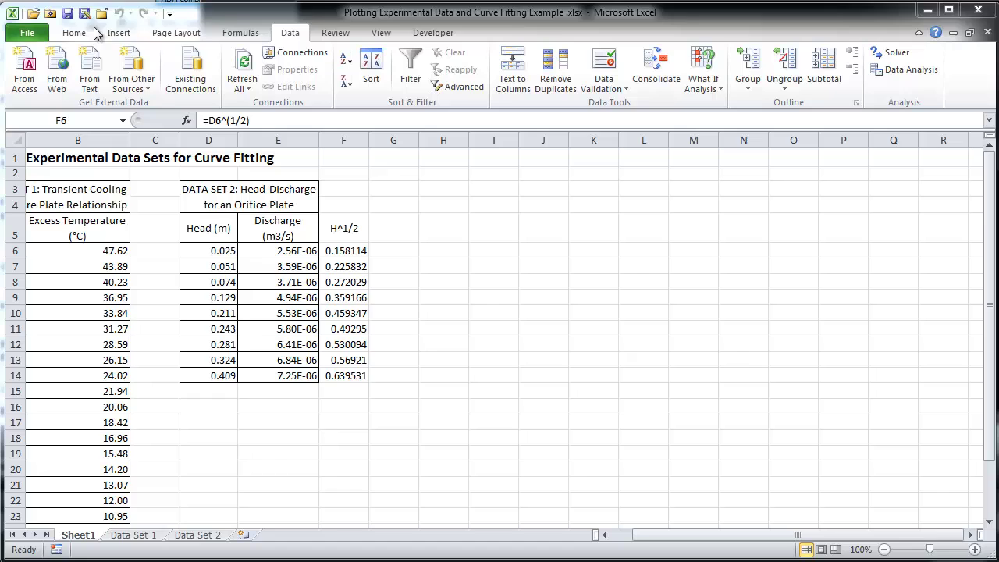
Set up a Regression analysis with Labels enabled, Y range $E$5:$E$14 and X range $F$5:$F$14
left_click(285, 39)
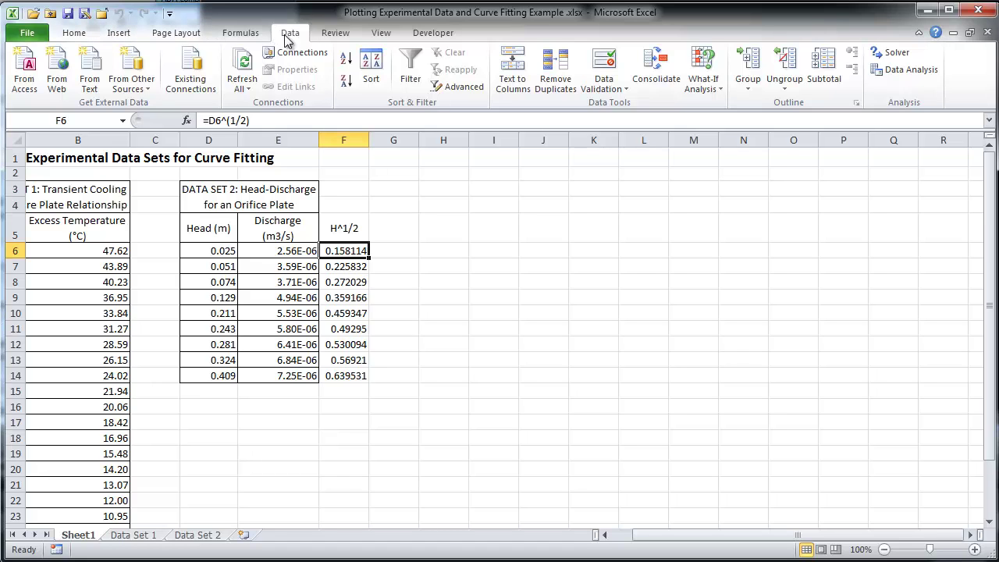
left_click(903, 70)
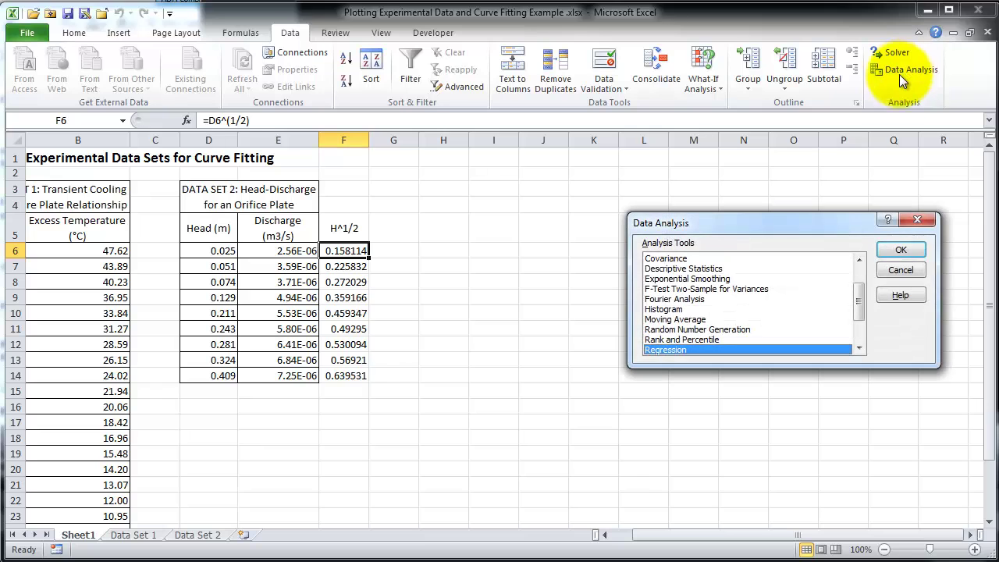
left_click(894, 249)
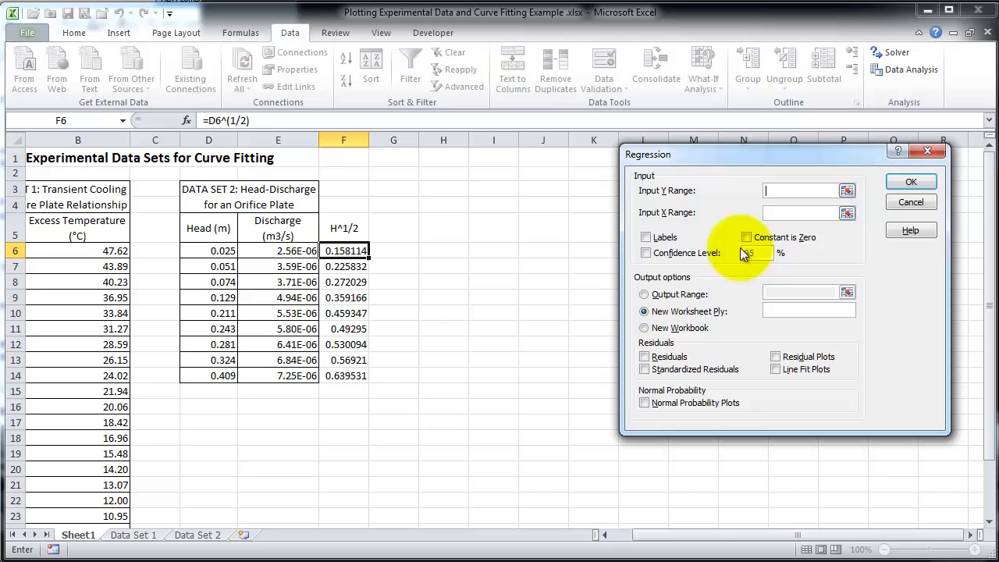
left_click(665, 237)
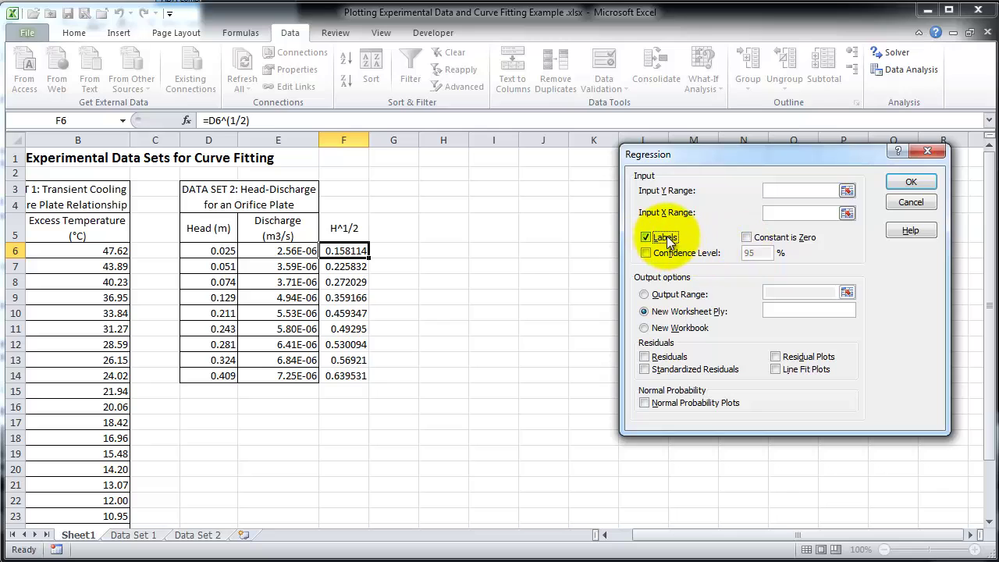
left_click(847, 191)
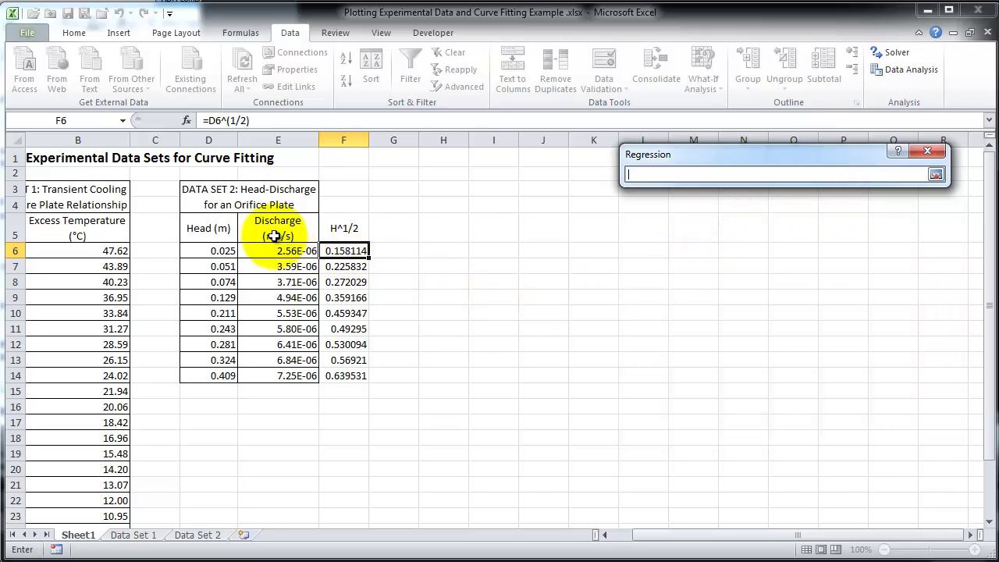
left_click_drag(278, 229, 285, 379)
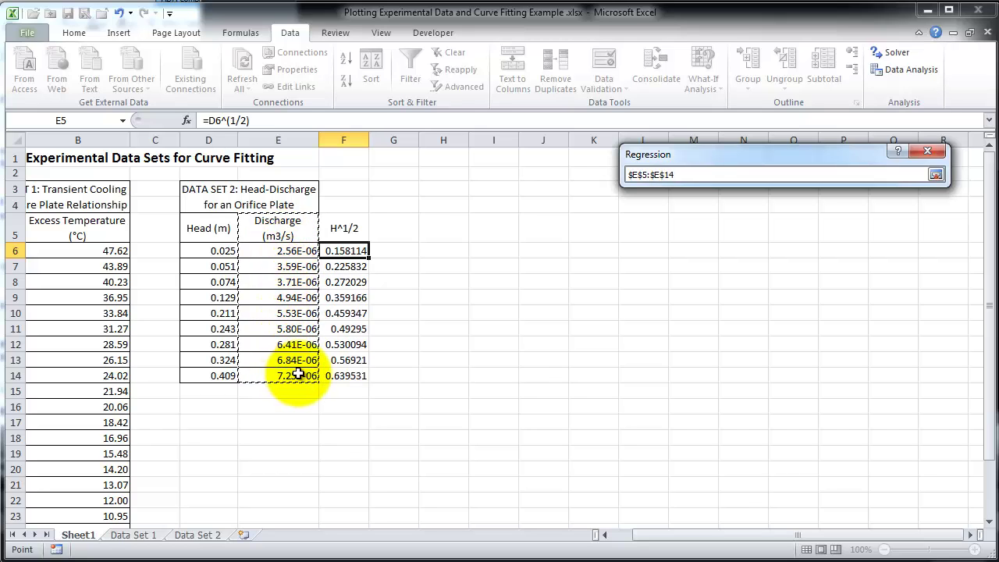
left_click(934, 173)
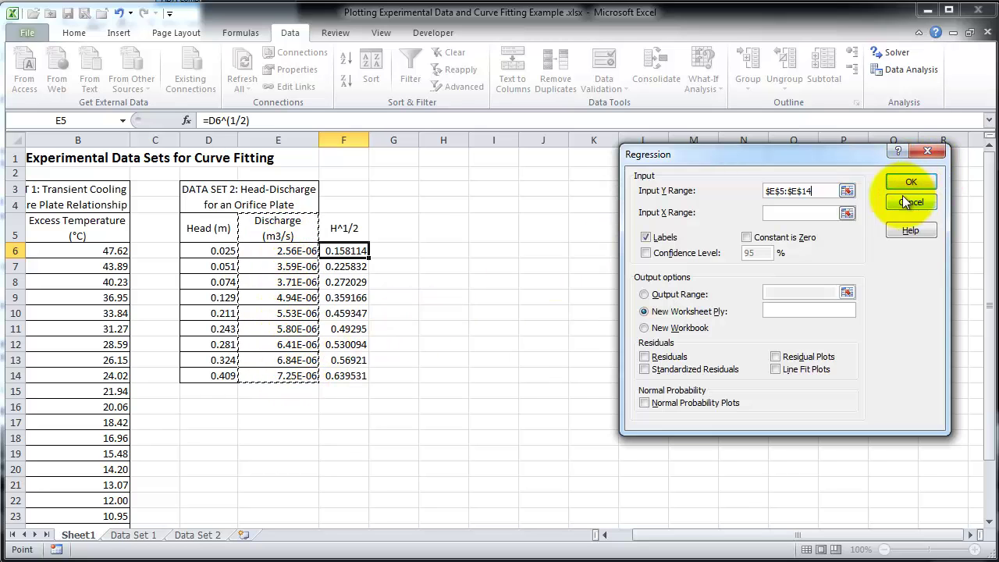
left_click(849, 212)
left_click_drag(359, 228, 363, 373)
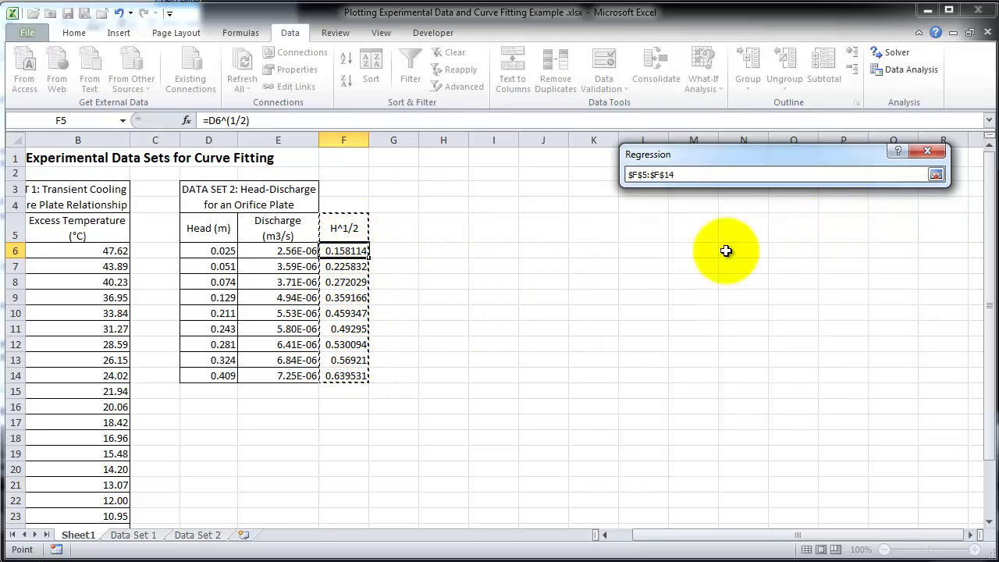
left_click(943, 176)
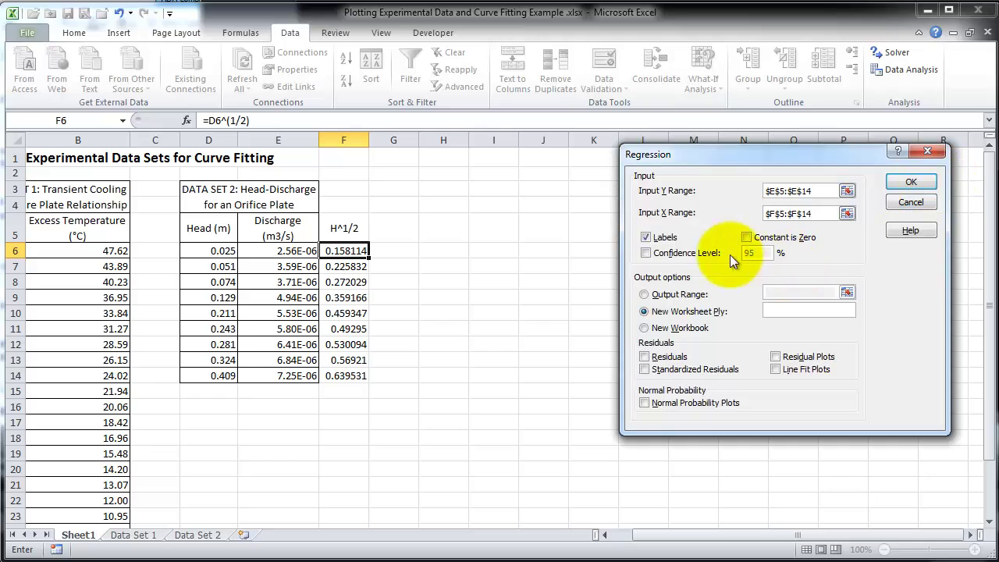
Force the regression constant to zero, include residuals and residual plots, and run the analysis to a new worksheet
left_click(747, 237)
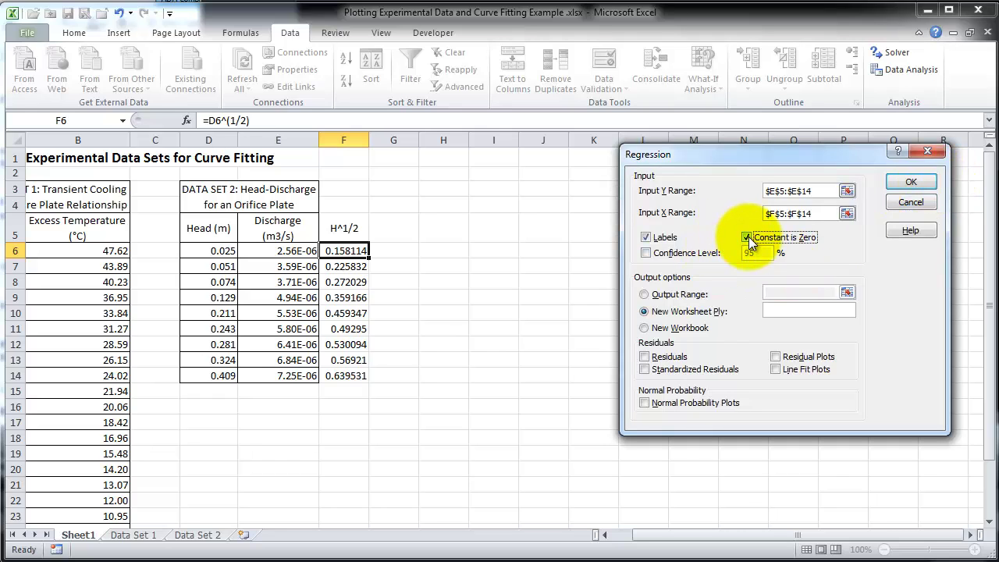
left_click(645, 357)
left_click(788, 359)
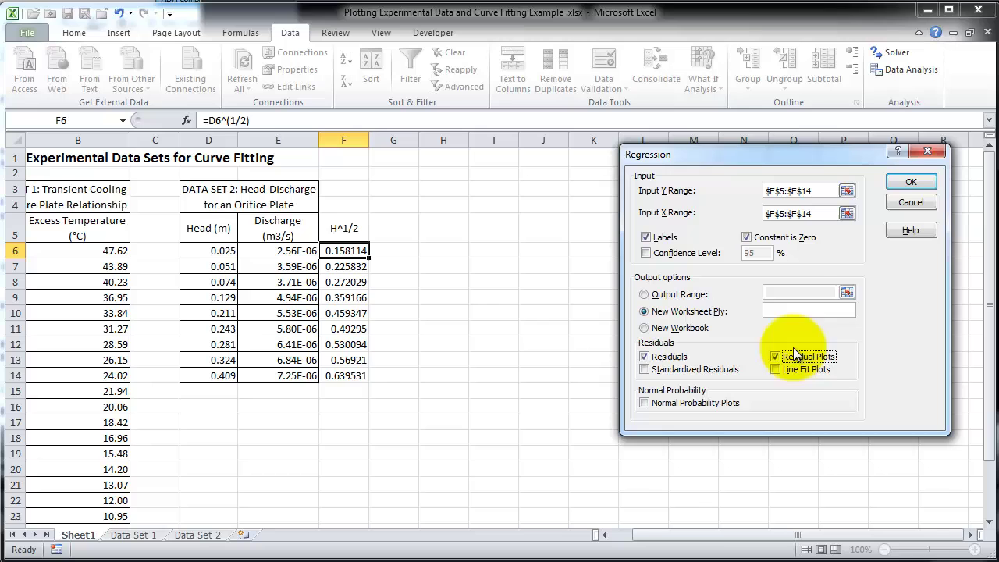
left_click(908, 180)
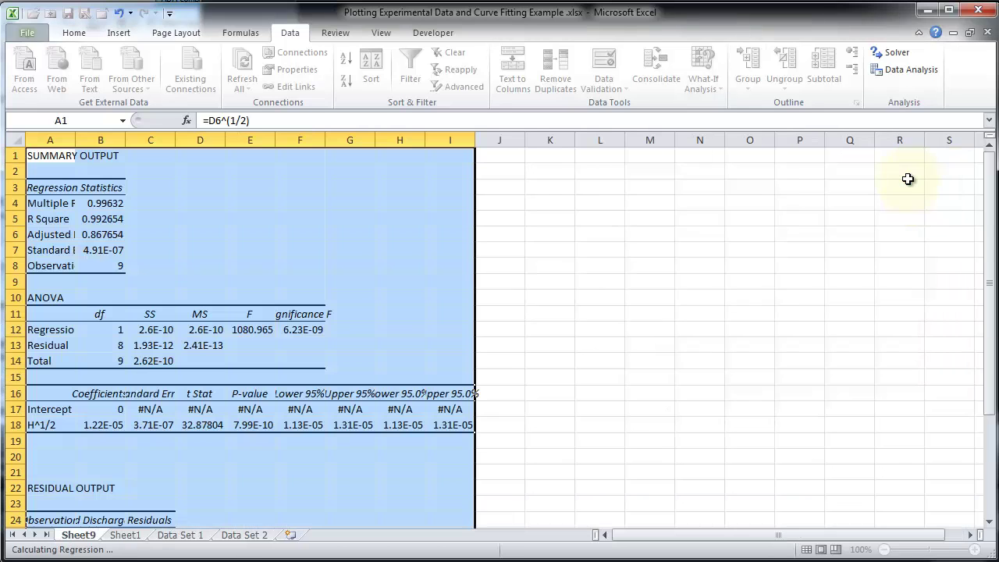
left_click(850, 422)
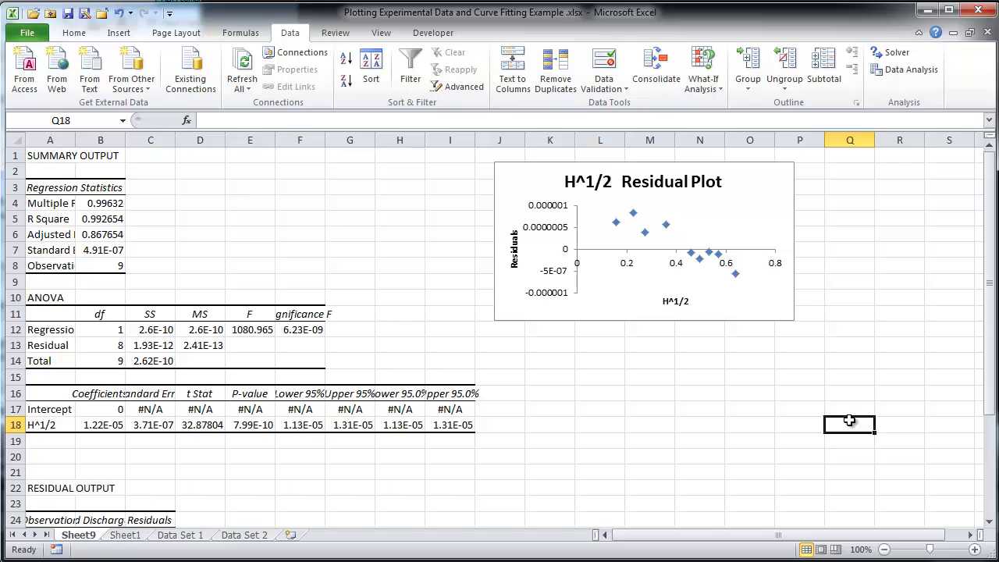